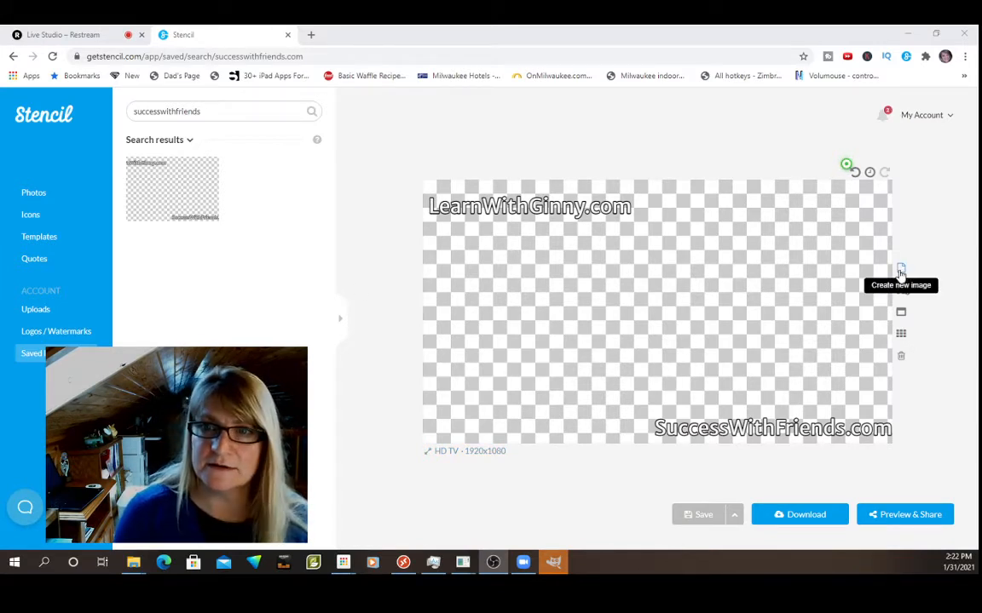
Create a new blank image and filter the canvas size presets by HD.
{"action": "left_click", "coordinate": [901, 274]}
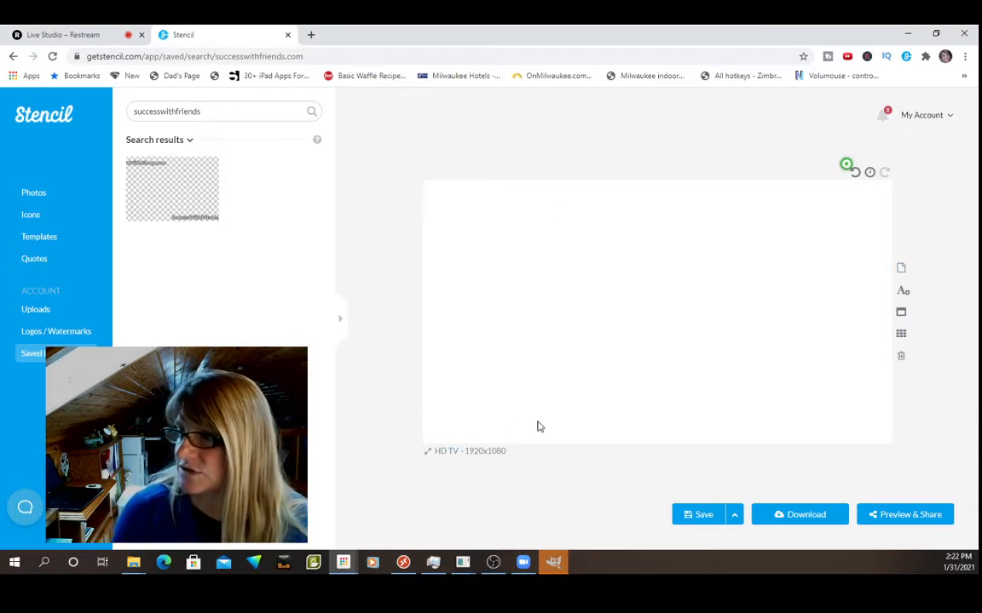
{"action": "left_click", "coordinate": [484, 453]}
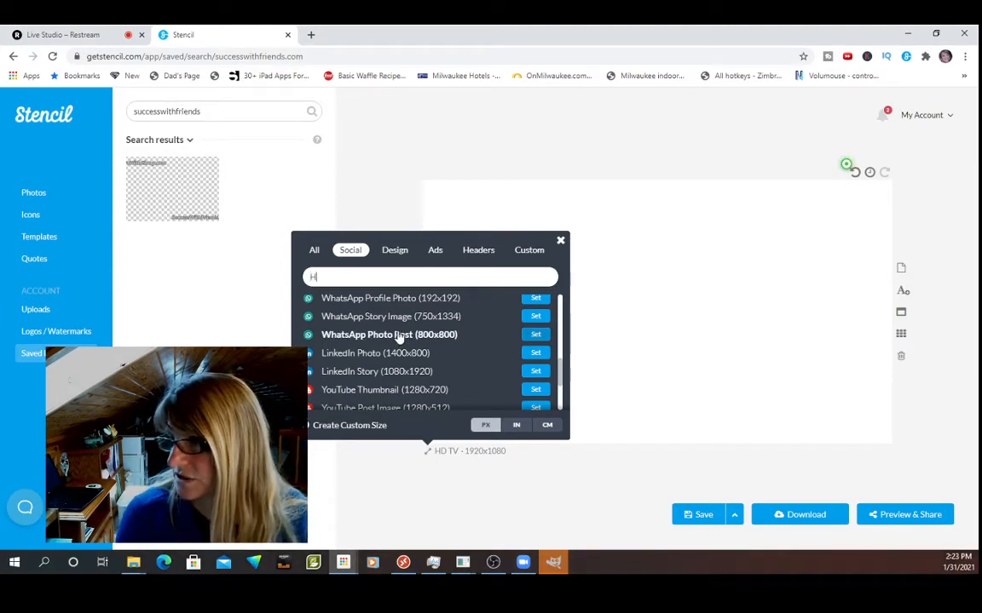
{"action": "type", "text": "HD"}
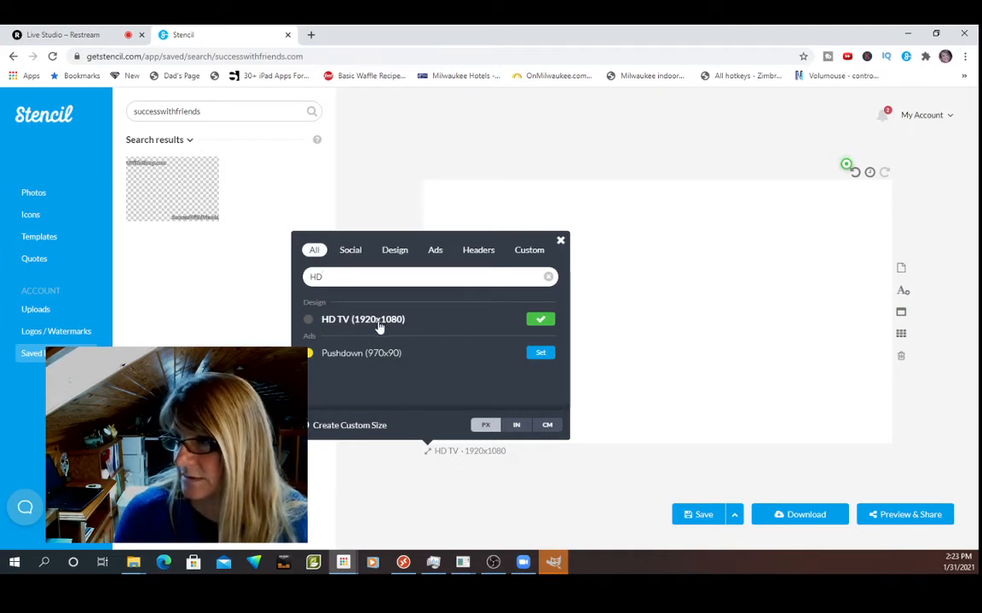
{"action": "key", "text": "BackSpace"}
{"action": "key", "text": "BackSpace"}
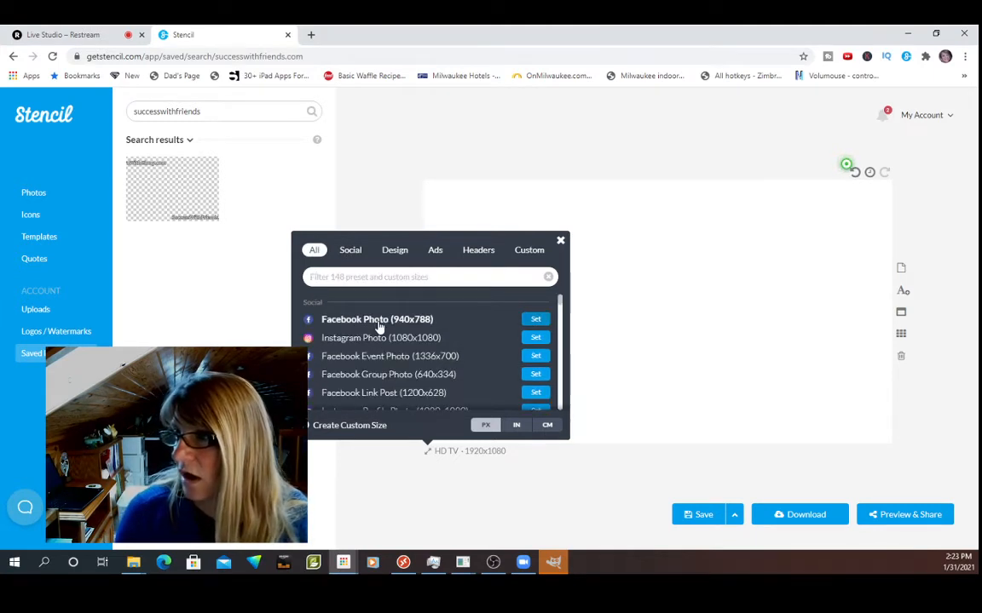
Try the Facebook Photo (940x788) and Instagram Photo (1080x1080) canvas size presets on the blank image.
{"action": "scroll", "coordinate": [377, 339], "scroll_direction": "down", "scroll_amount": 10}
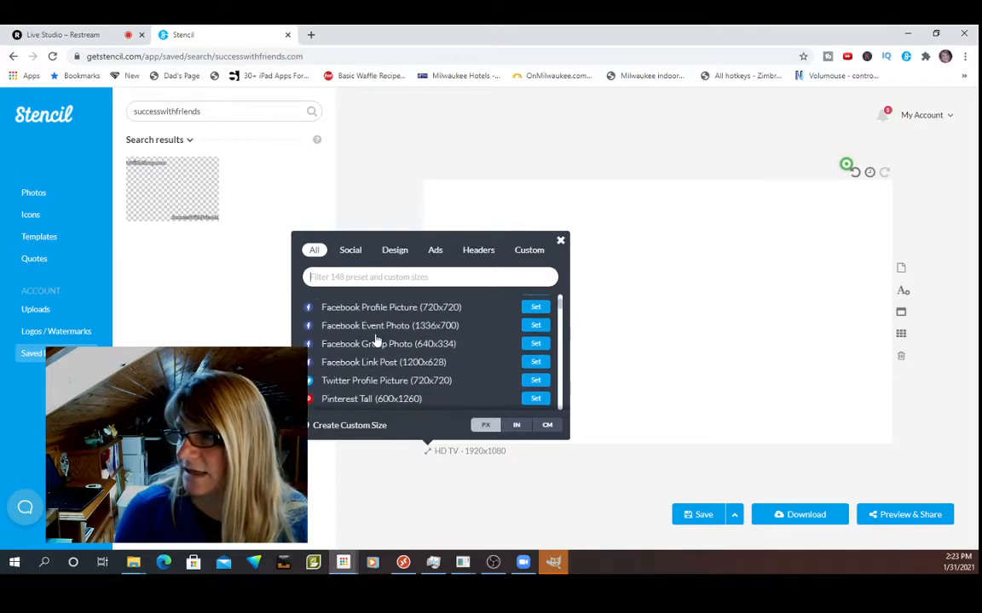
{"action": "scroll", "coordinate": [376, 339], "scroll_direction": "down", "scroll_amount": 10}
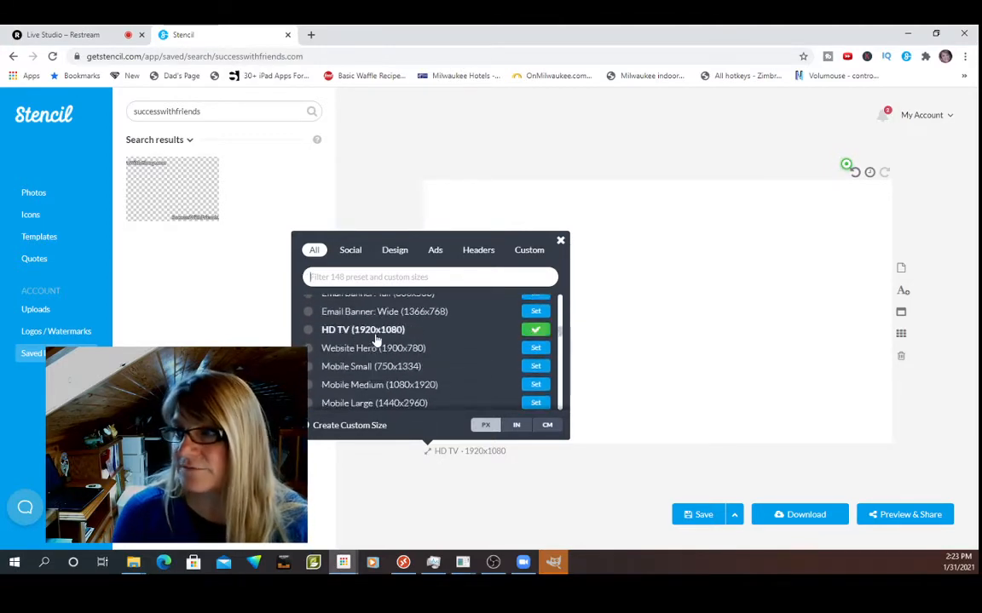
{"action": "scroll", "coordinate": [376, 340], "scroll_direction": "up", "scroll_amount": 20}
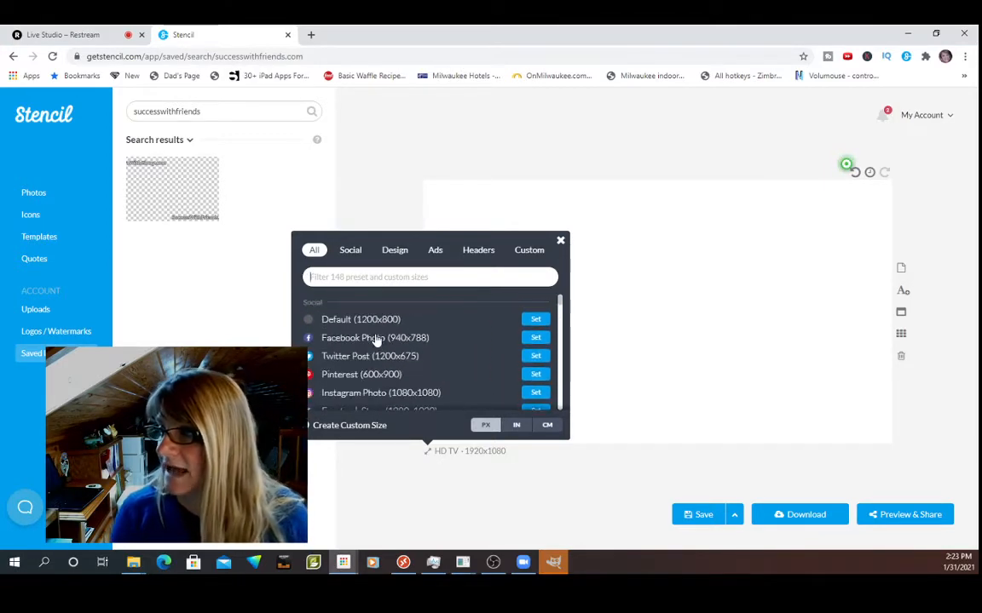
{"action": "left_click", "coordinate": [375, 342]}
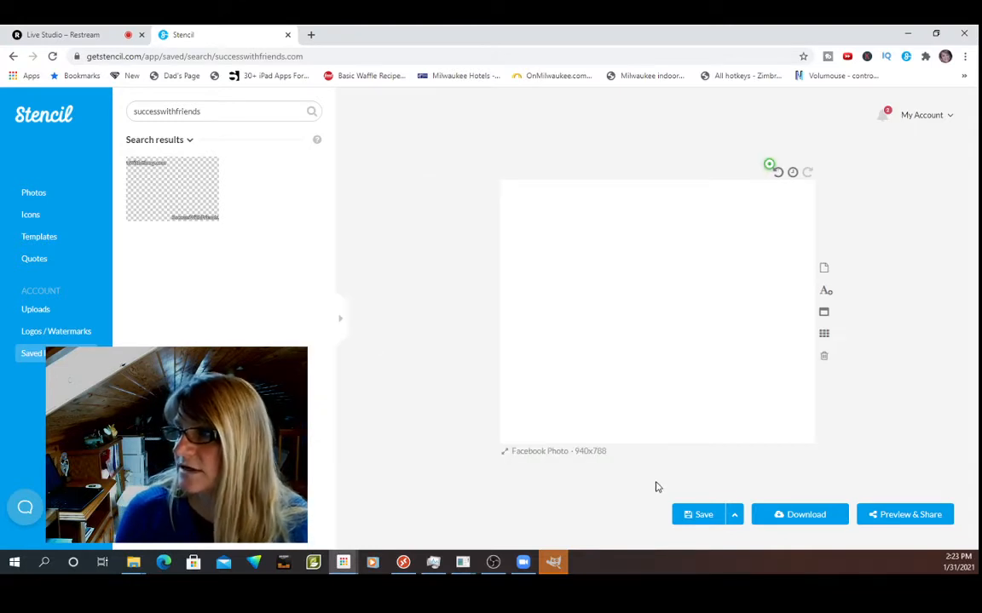
{"action": "left_click", "coordinate": [549, 459]}
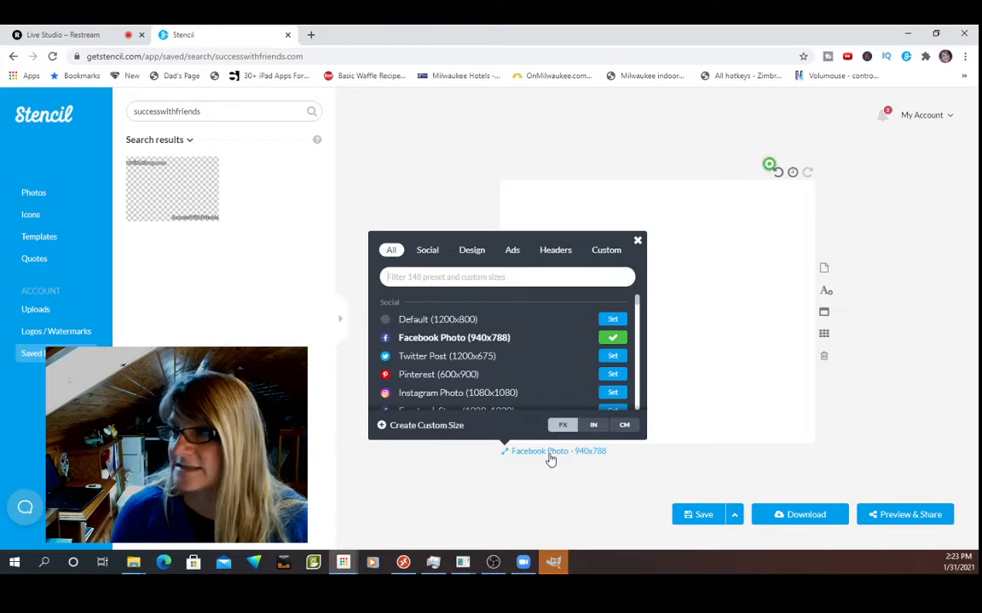
{"action": "left_click", "coordinate": [433, 394]}
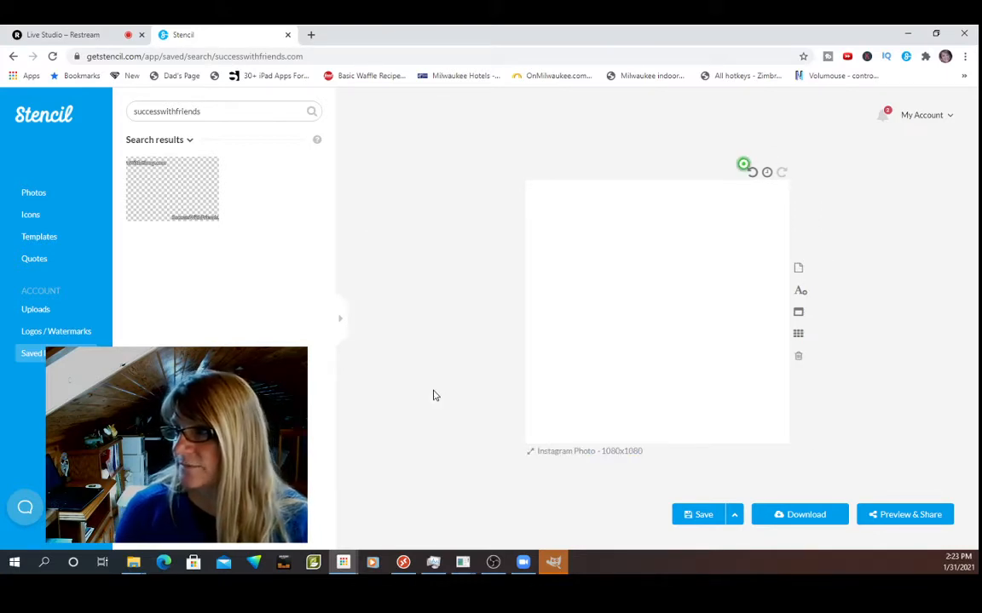
Set the canvas size to the HD TV (1920x1080) preset.
{"action": "left_click", "coordinate": [611, 458]}
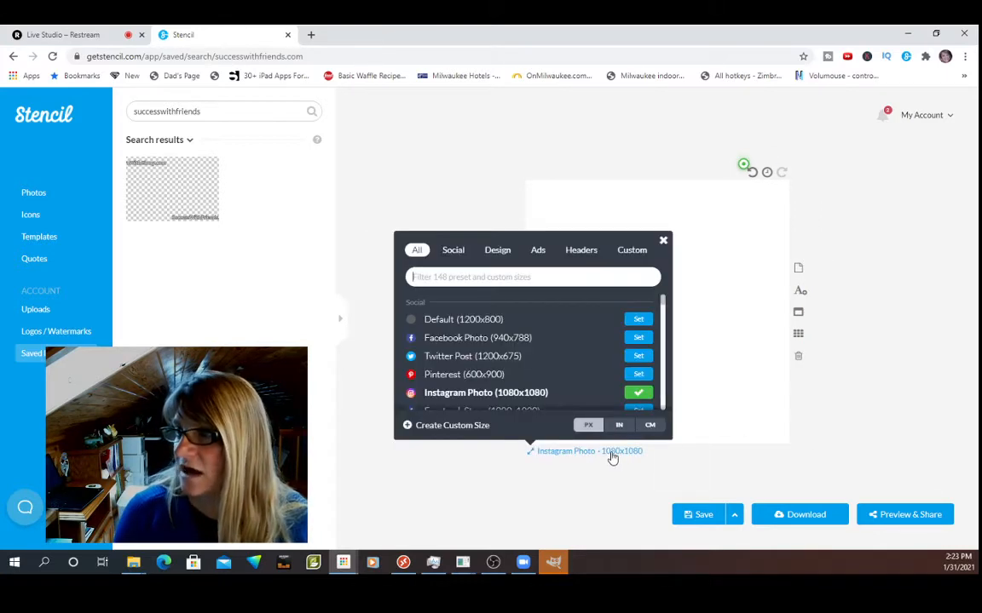
{"action": "type", "text": "hd"}
{"action": "left_click", "coordinate": [426, 319]}
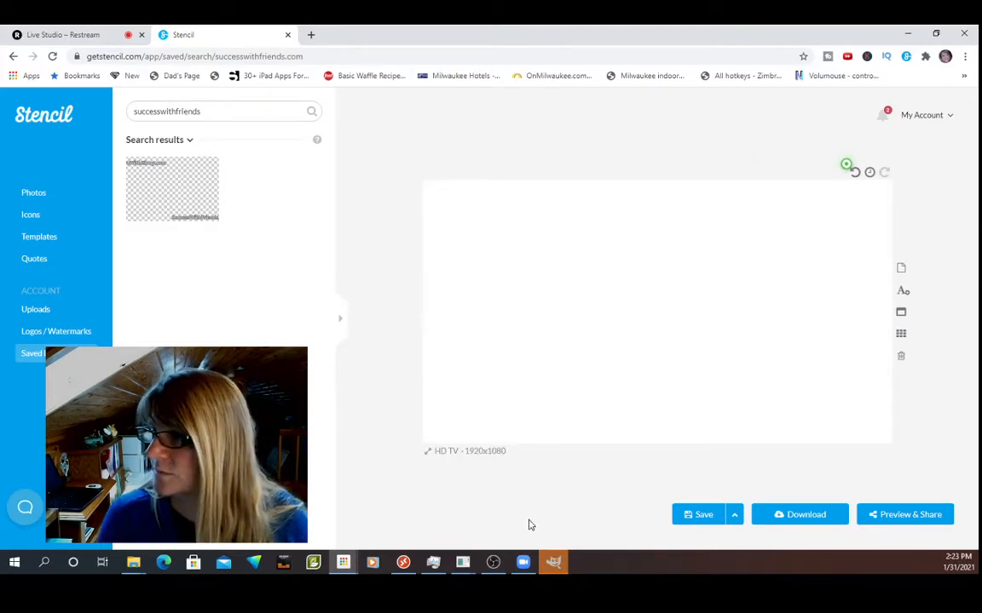
Make the canvas background fully transparent by reducing the background color's opacity to zero.
{"action": "left_click", "coordinate": [530, 377]}
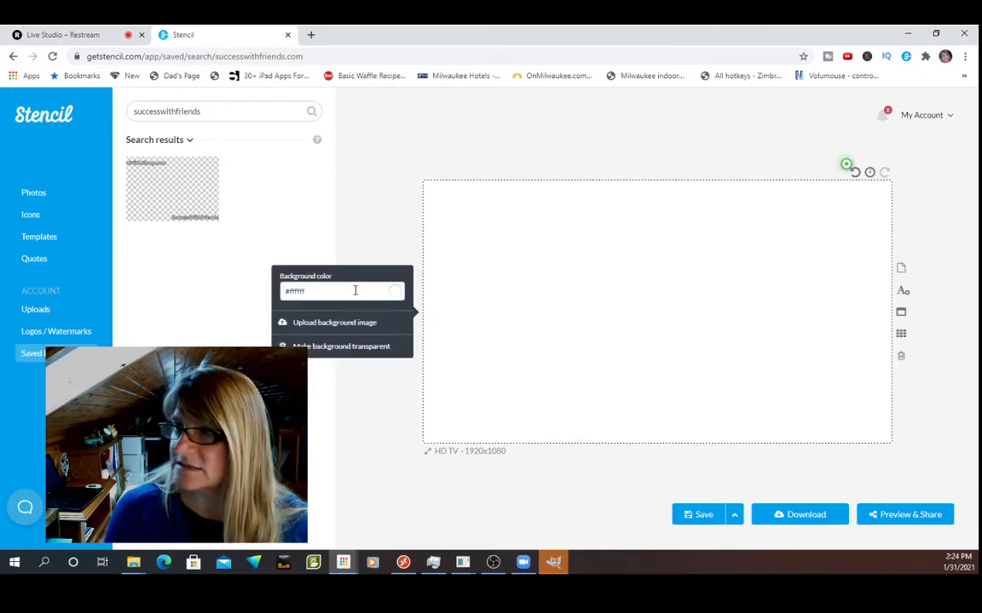
{"action": "left_click", "coordinate": [394, 294]}
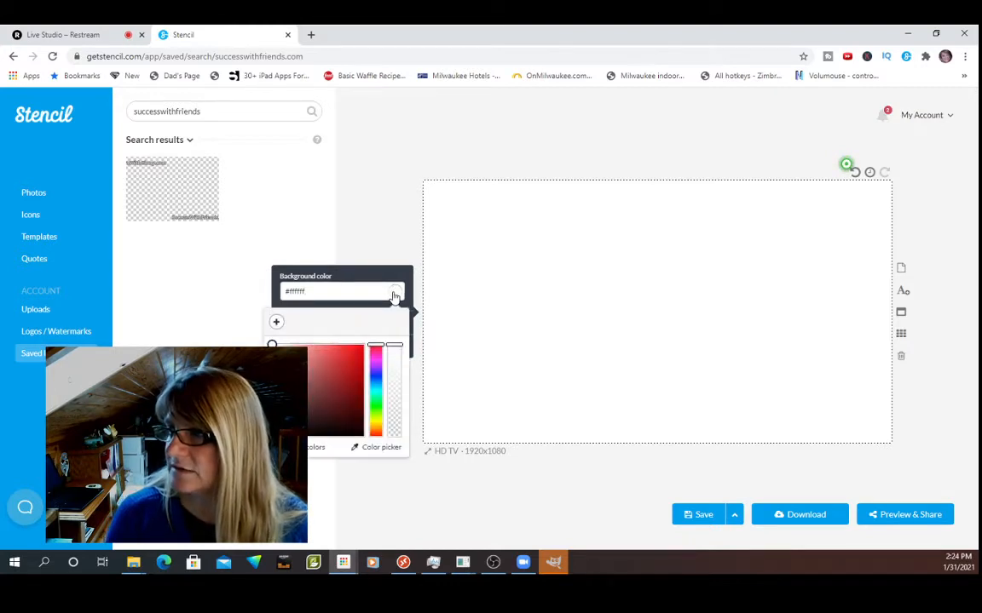
{"action": "left_click_drag", "start_coordinate": [394, 347], "coordinate": [399, 453]}
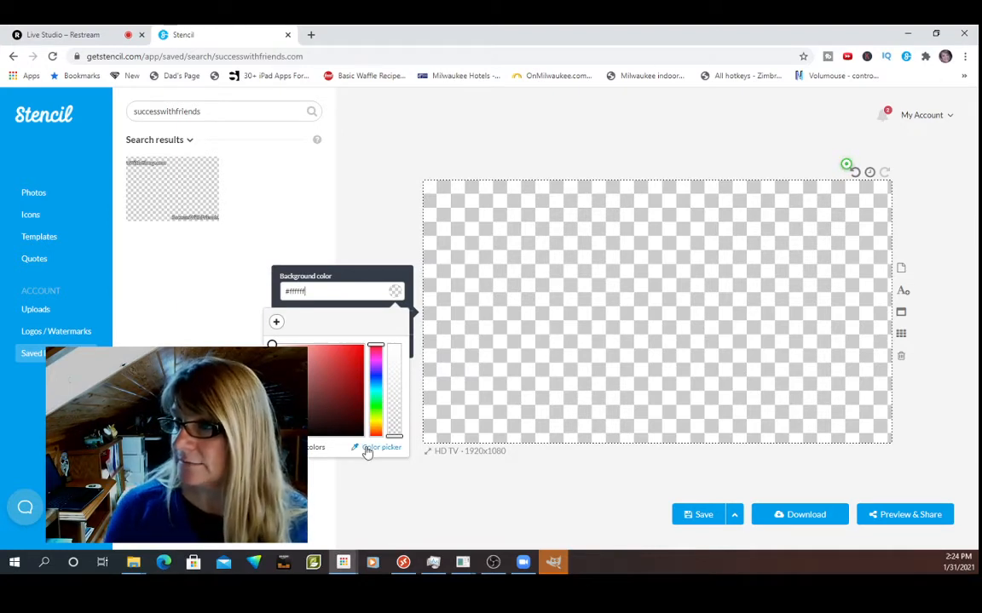
{"action": "left_click", "coordinate": [634, 332]}
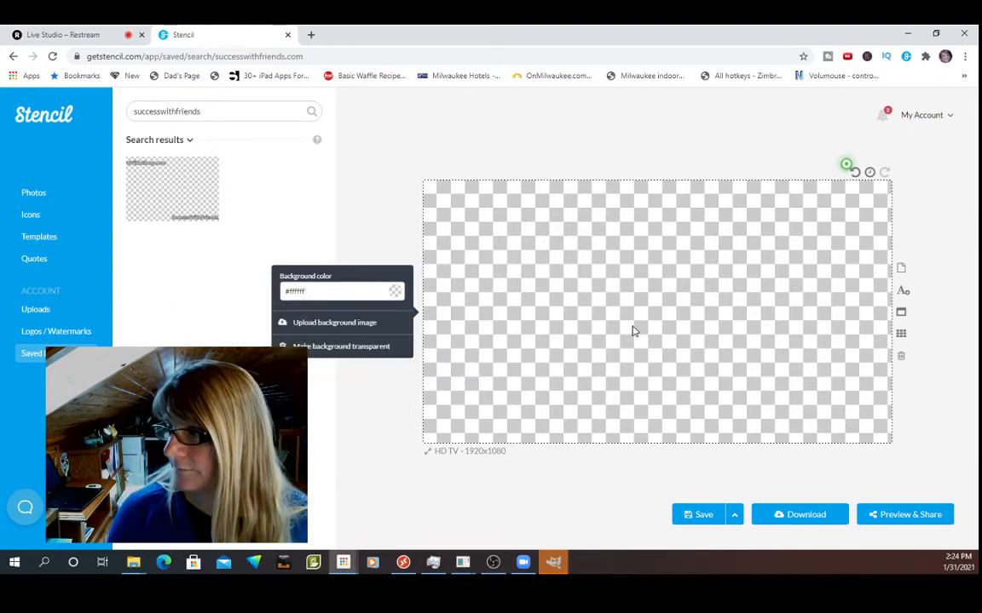
Add a text box reading "LearnWithGinny.com" and move it to the upper-left corner of the canvas.
{"action": "left_click", "coordinate": [902, 290]}
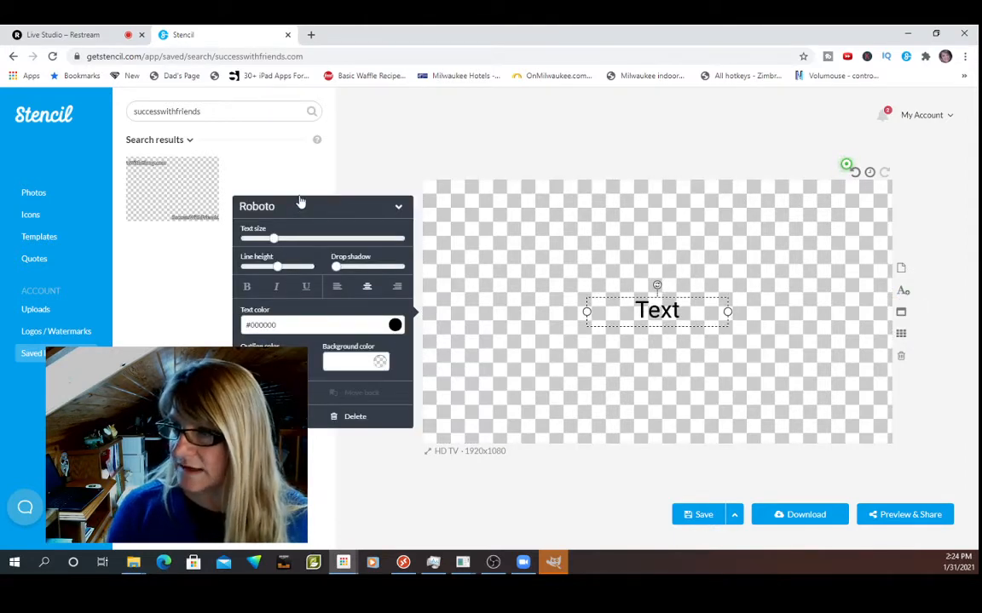
{"action": "left_click", "coordinate": [660, 311]}
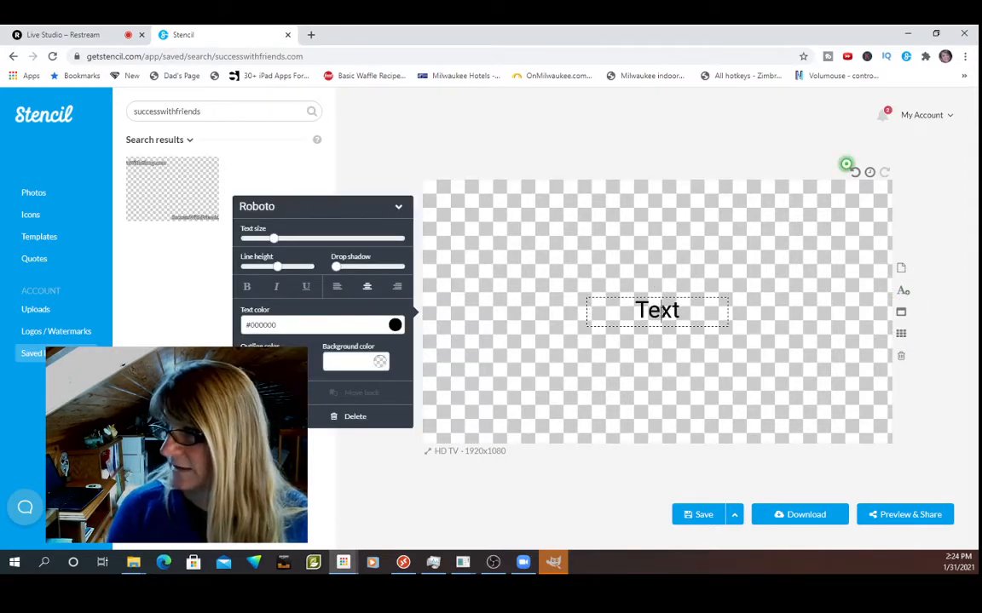
{"action": "key", "text": "ctrl+a"}
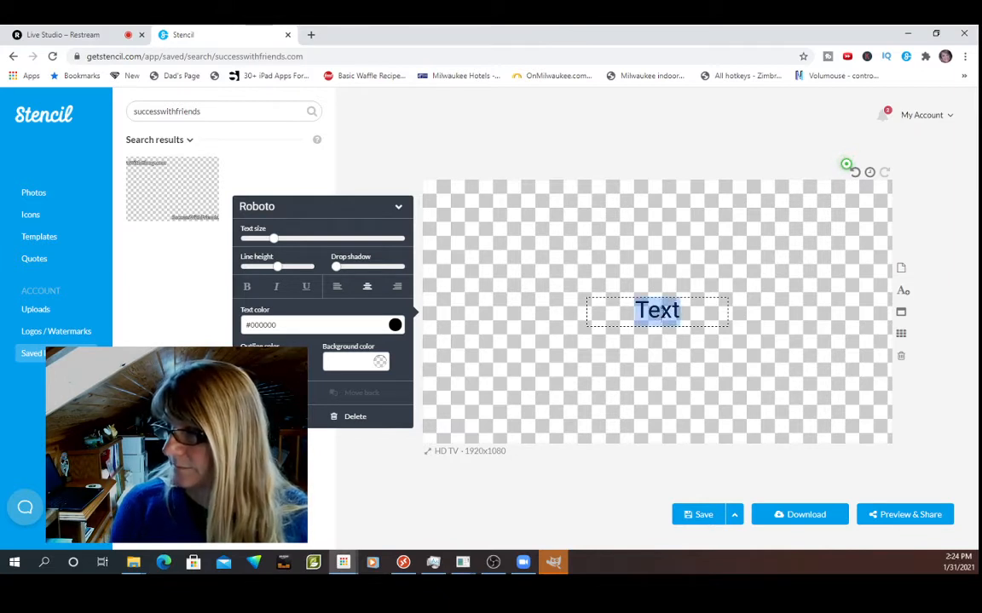
{"action": "type", "text": "FLea"}
{"action": "key", "text": "BackSpace"}
{"action": "key", "text": "BackSpace"}
{"action": "key", "text": "BackSpace"}
{"action": "key", "text": "BackSpace"}
{"action": "type", "text": "Le"}
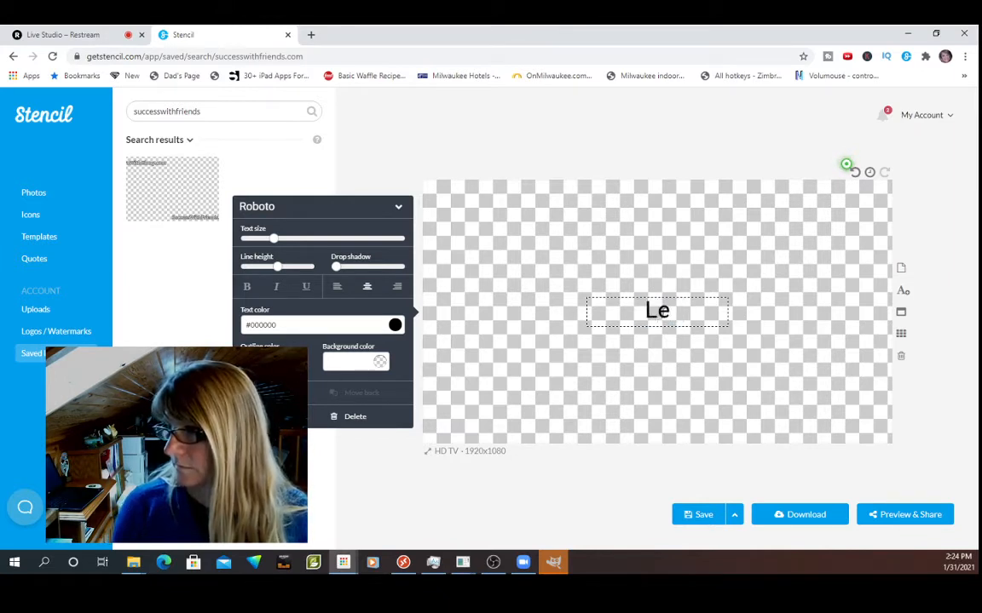
{"action": "type", "text": "arnWithginny."}
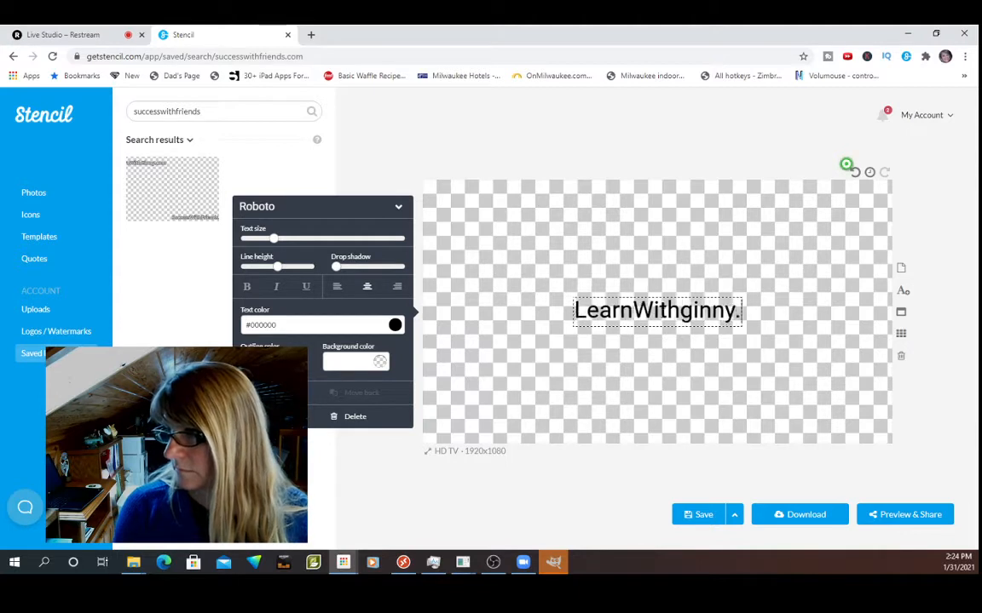
{"action": "key", "text": "BackSpace"}
{"action": "key", "text": "BackSpace"}
{"action": "key", "text": "BackSpace"}
{"action": "key", "text": "BackSpace"}
{"action": "key", "text": "BackSpace"}
{"action": "key", "text": "BackSpace"}
{"action": "type", "text": "Gi"}
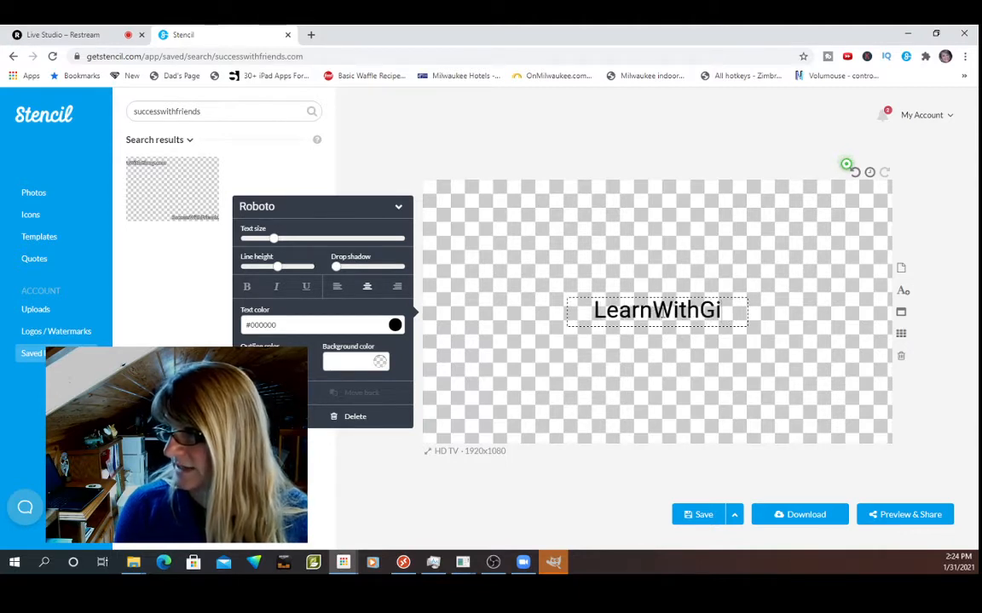
{"action": "type", "text": "nny."}
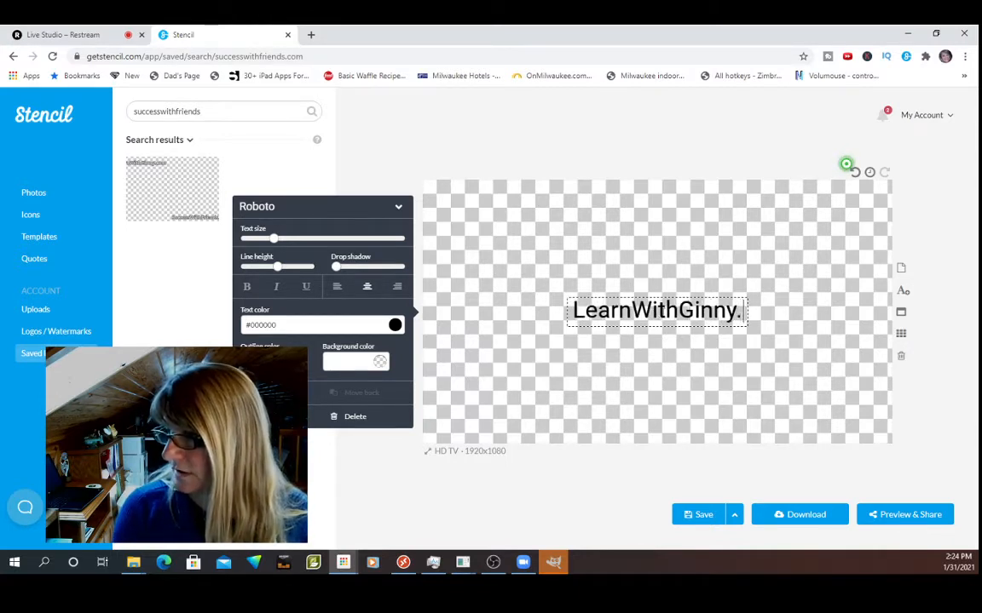
{"action": "type", "text": "com"}
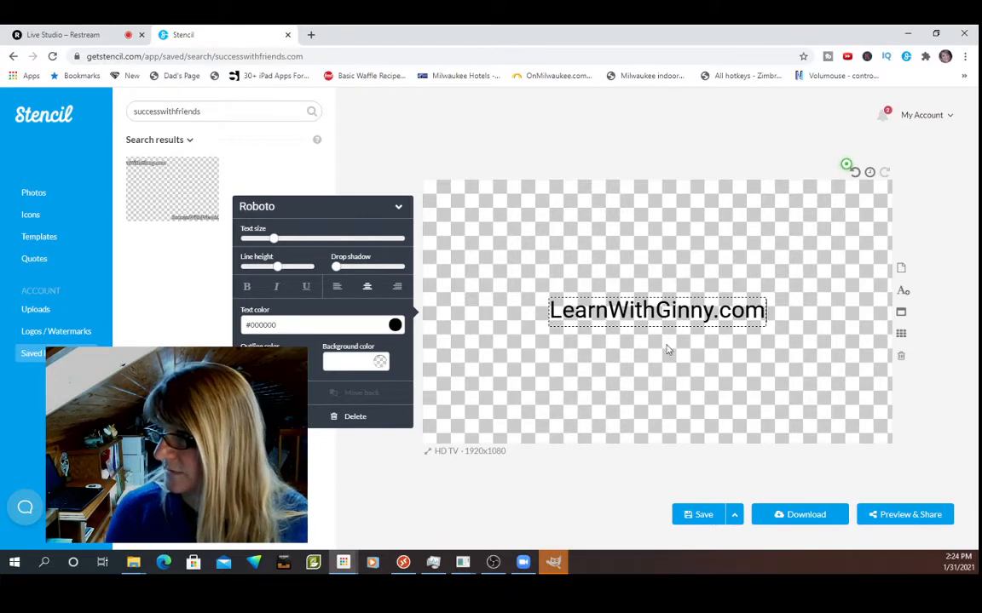
{"action": "left_click", "coordinate": [670, 396]}
{"action": "left_click_drag", "start_coordinate": [640, 313], "coordinate": [520, 207]}
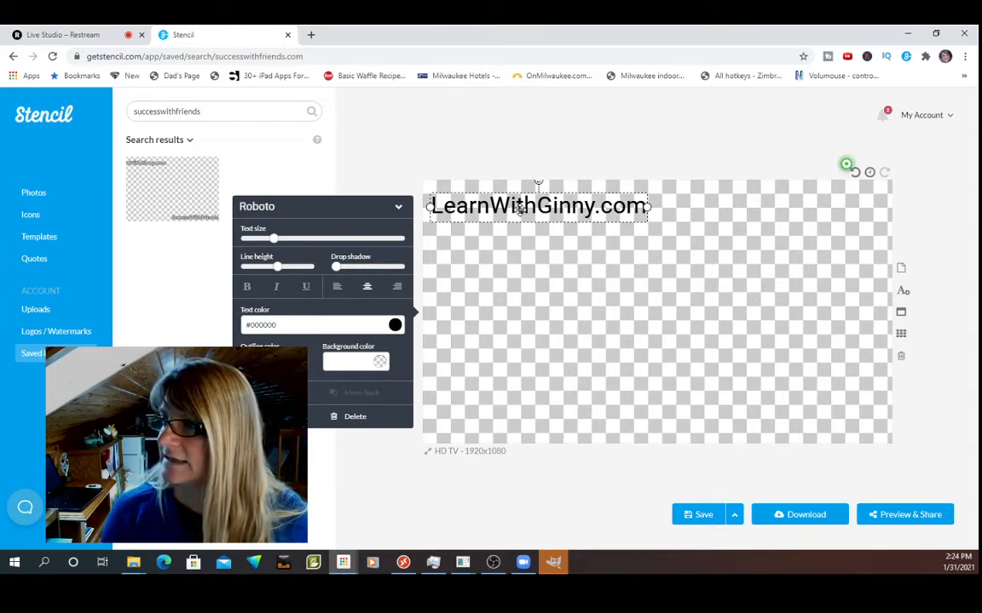
Set the LearnWithGinny.com text color to white (#ffffff) and give it a black outline.
{"action": "left_click", "coordinate": [394, 326]}
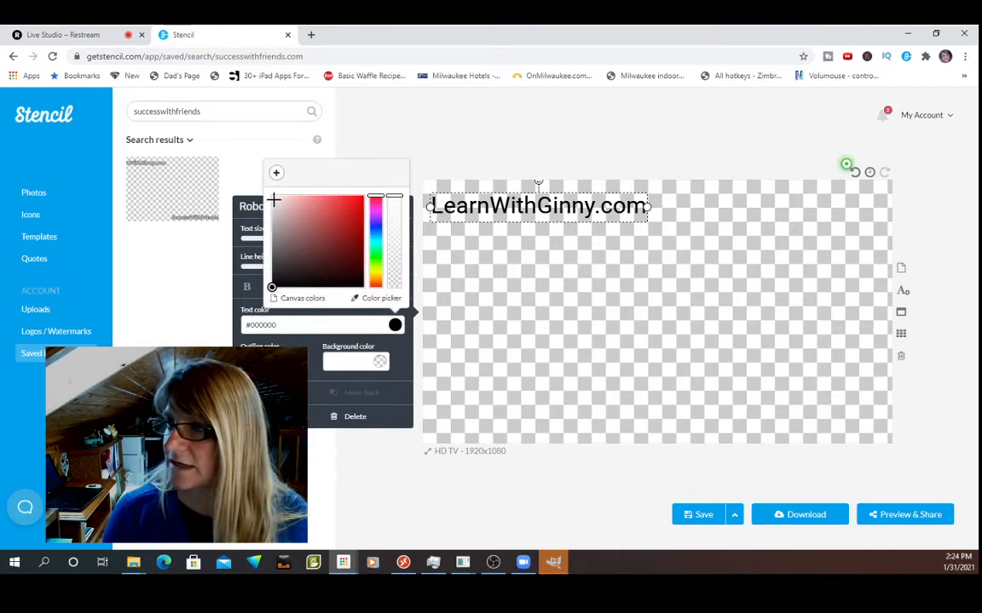
{"action": "left_click", "coordinate": [273, 198]}
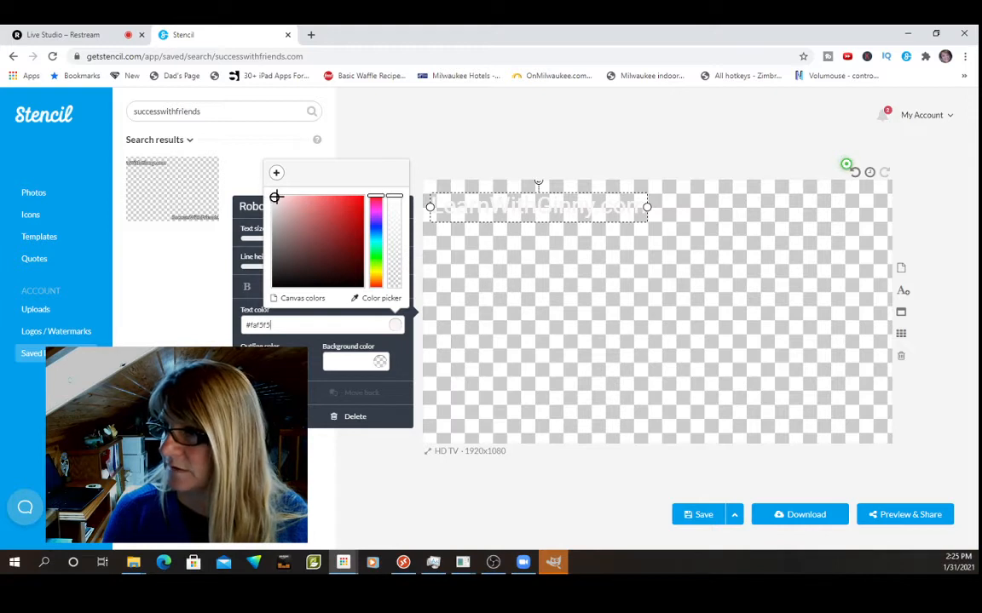
{"action": "left_click", "coordinate": [273, 197]}
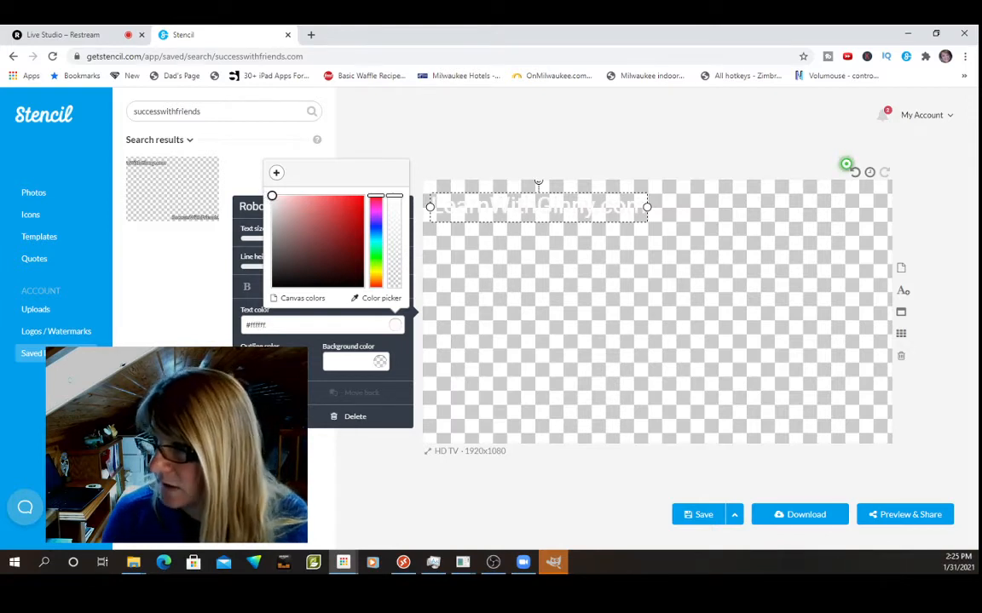
{"action": "left_click", "coordinate": [278, 361]}
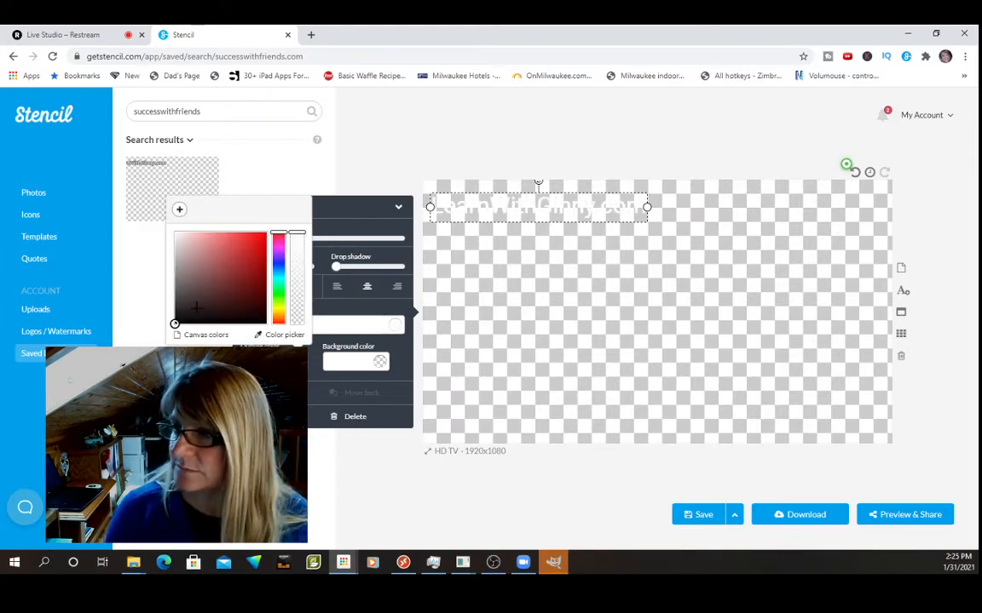
{"action": "left_click", "coordinate": [176, 322]}
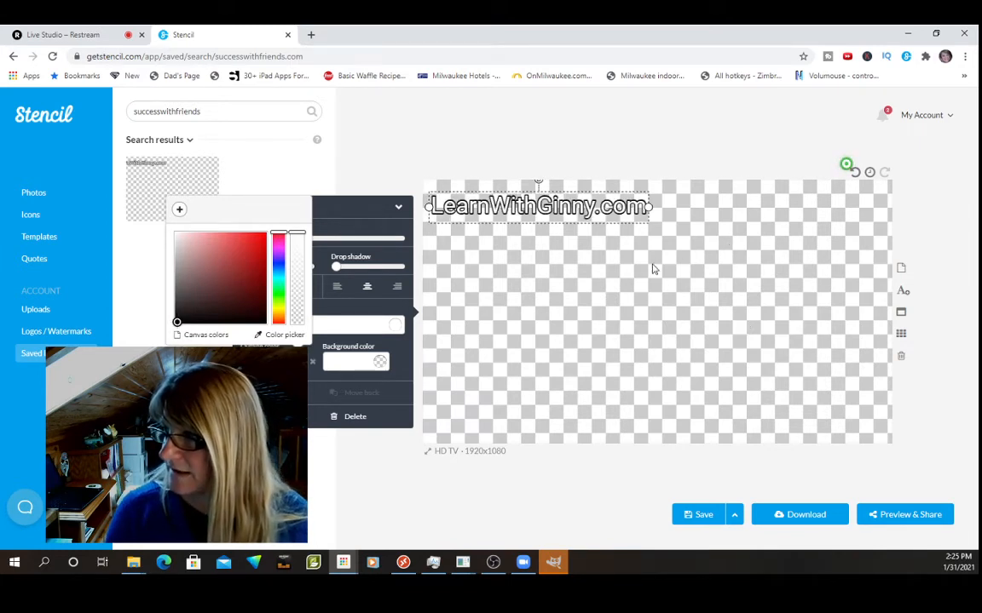
{"action": "left_click", "coordinate": [652, 269]}
Slightly enlarge the LearnWithGinny.com text and nudge it up and to the right within the canvas's upper-left corner.
{"action": "left_click", "coordinate": [511, 198]}
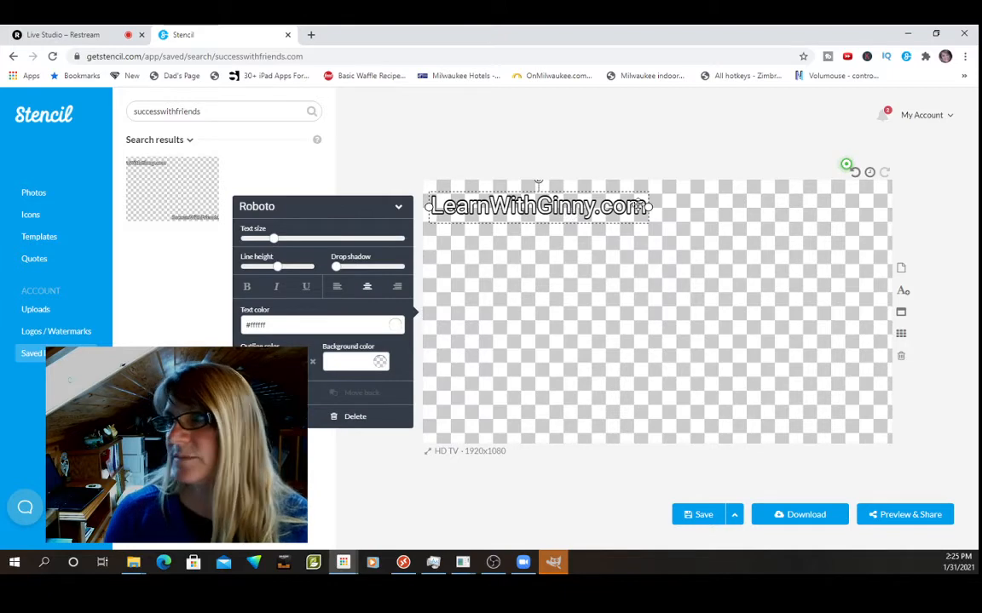
{"action": "mouse_move", "coordinate": [272, 239]}
{"action": "left_mouse_down"}
{"action": "mouse_move", "coordinate": [300, 240]}
{"action": "mouse_move", "coordinate": [267, 241]}
{"action": "mouse_move", "coordinate": [277, 243]}
{"action": "left_mouse_up"}
{"action": "left_click_drag", "start_coordinate": [537, 206], "coordinate": [543, 202]}
{"action": "left_click", "coordinate": [496, 263]}
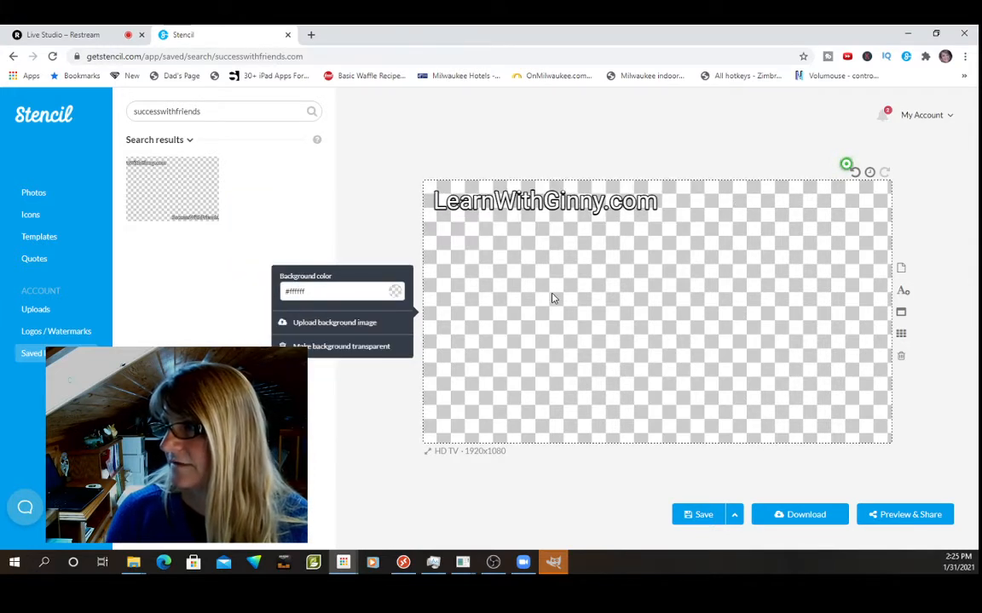
Duplicate the LearnWithGinny.com text and move the copy to the lower-right corner of the canvas.
{"action": "left_click", "coordinate": [543, 205]}
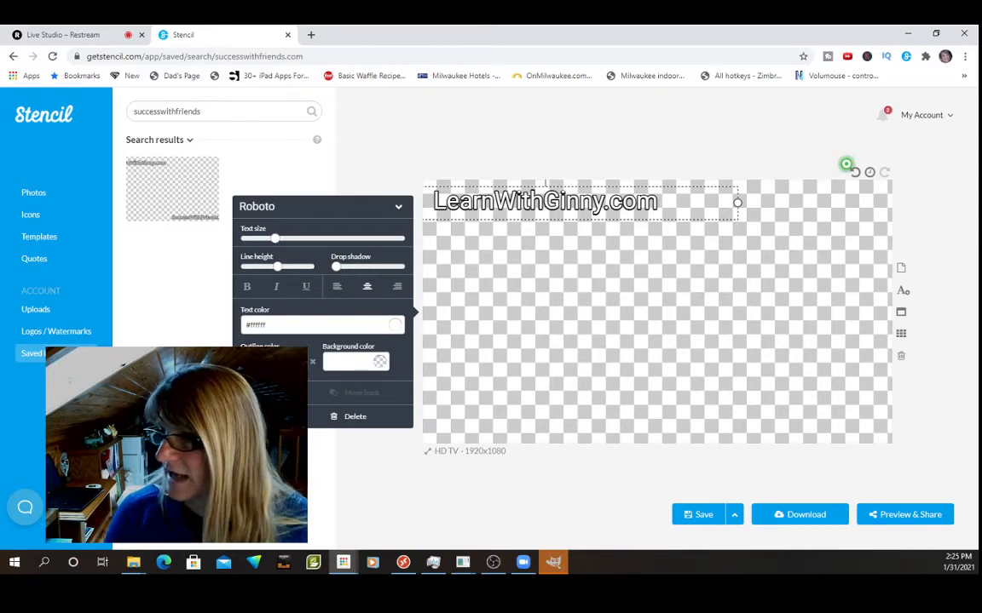
{"action": "key", "text": "ctrl+d"}
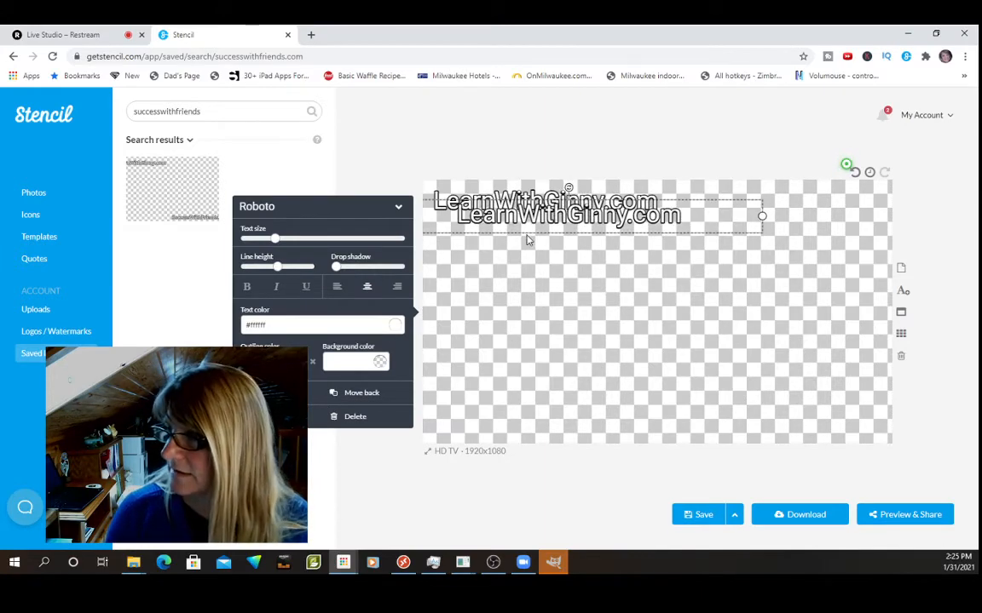
{"action": "left_click_drag", "start_coordinate": [533, 228], "coordinate": [725, 417]}
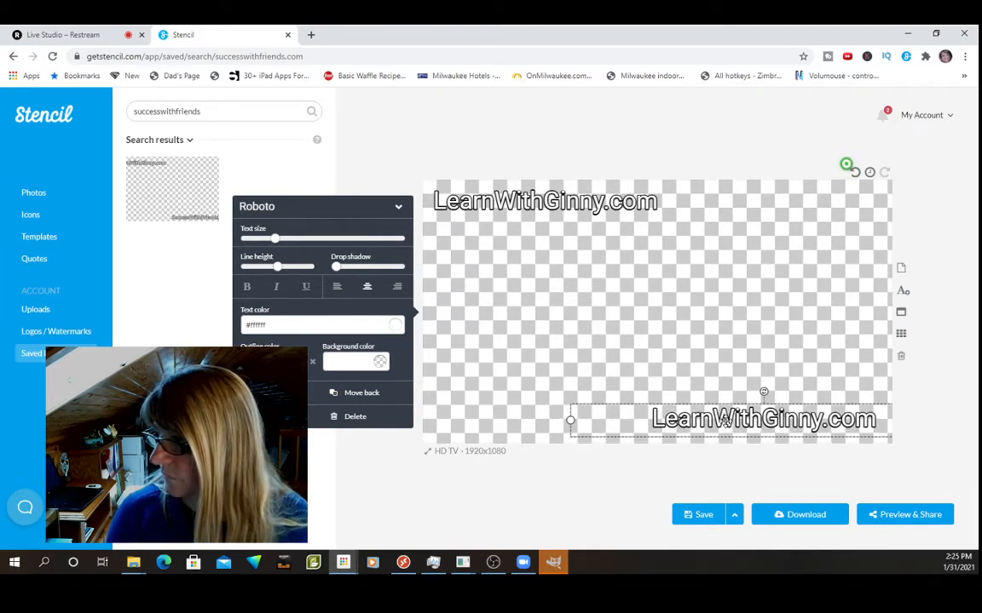
Replace the site name before ".com" in the lower-right text copy with the second person's full name, without spaces.
{"action": "left_click", "coordinate": [726, 419]}
{"action": "left_click_drag", "start_coordinate": [654, 419], "coordinate": [817, 416]}
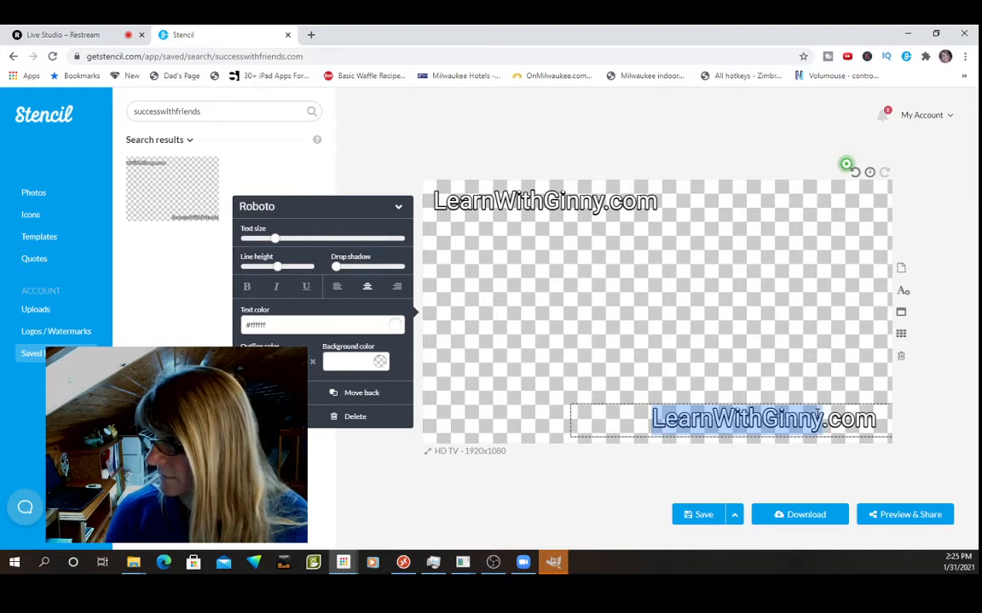
{"action": "key", "text": "BackSpace"}
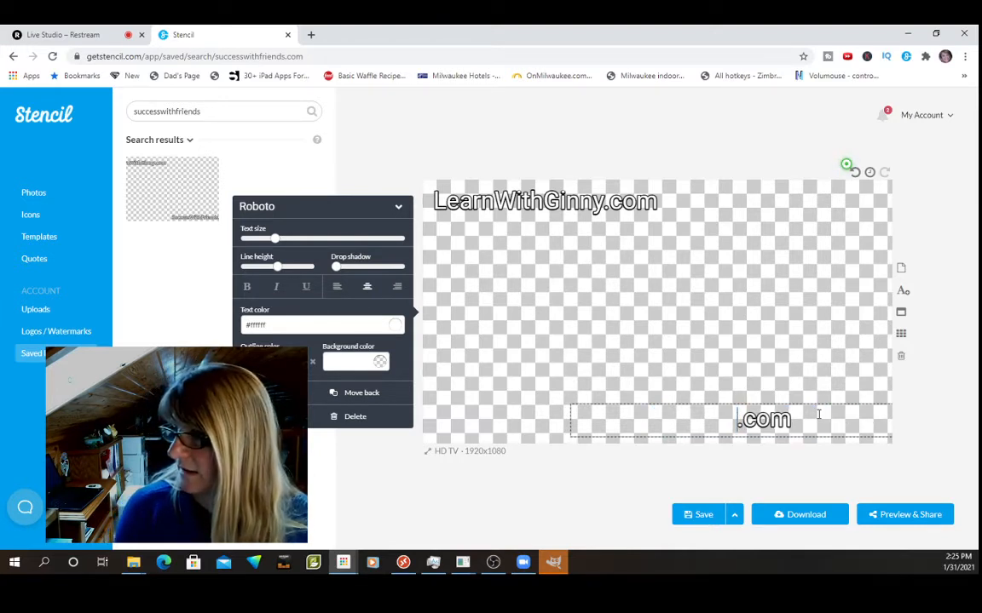
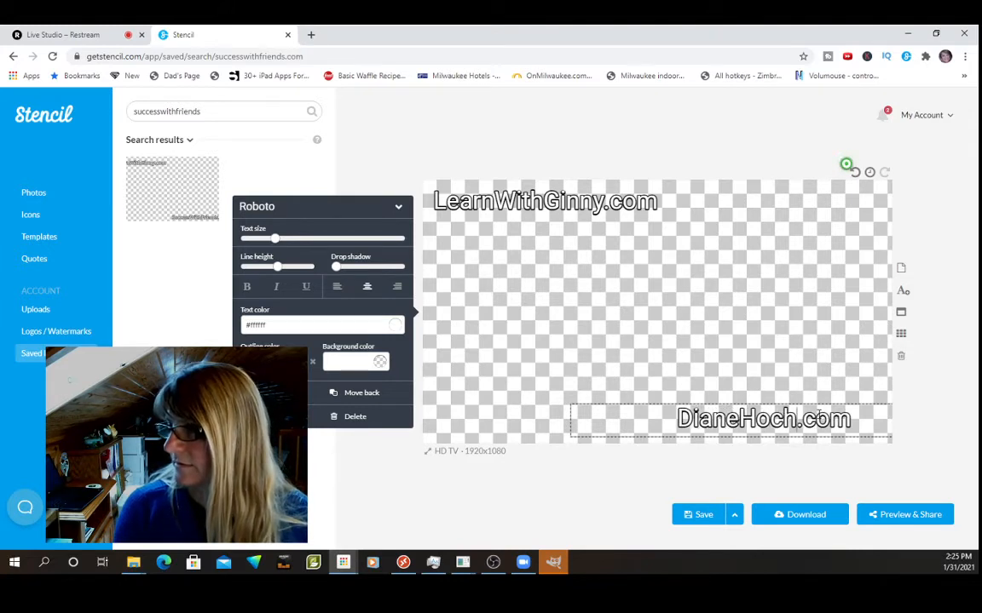
{"action": "left_click", "coordinate": [799, 313]}
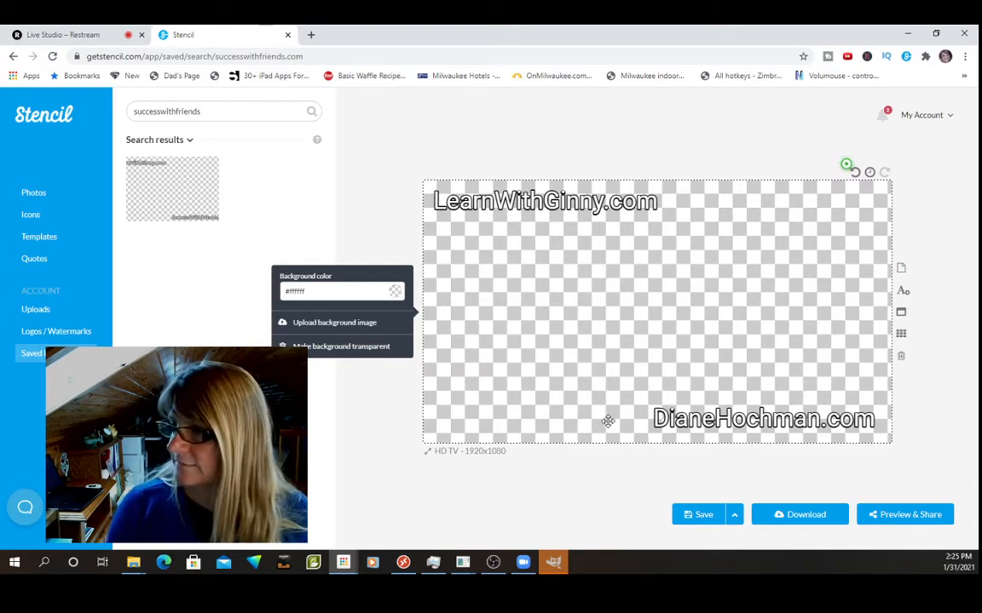
Save the image and download it as a PNG, with a hyphenated filename combining "Me", the second person's first name and "overlay".
{"action": "left_click", "coordinate": [690, 515]}
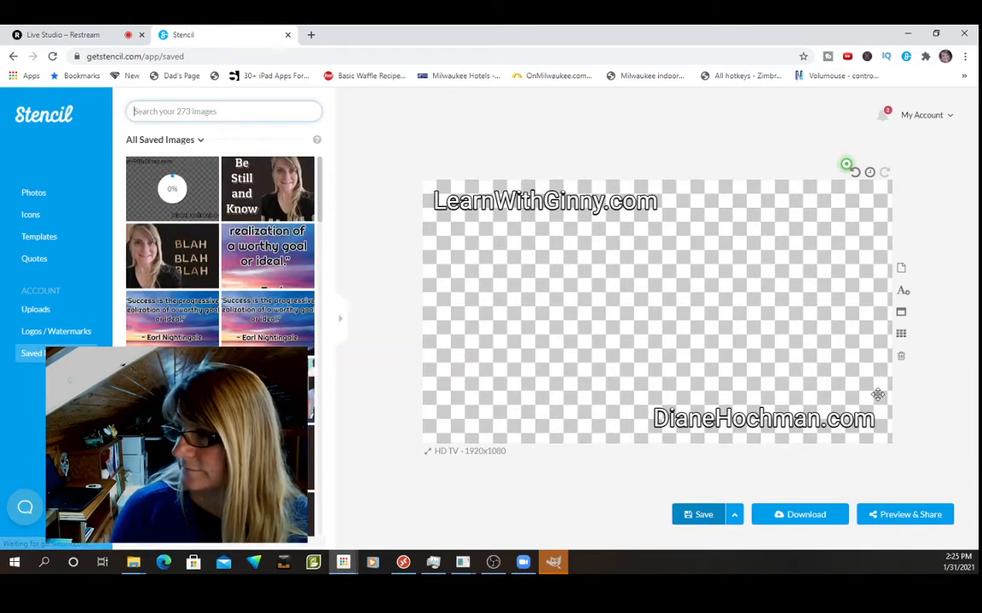
{"action": "left_click", "coordinate": [797, 520]}
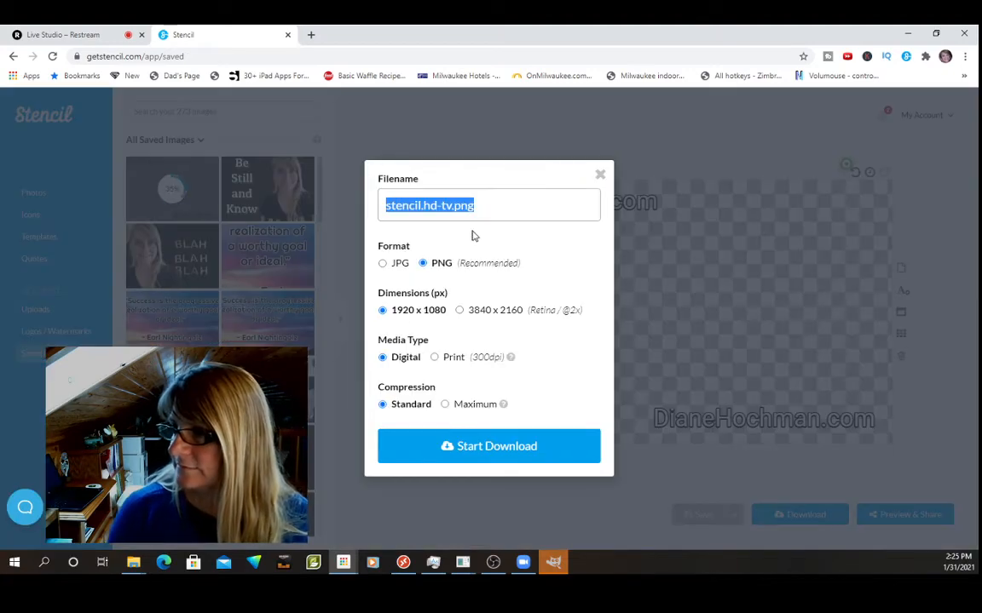
{"action": "type", "text": "M"}
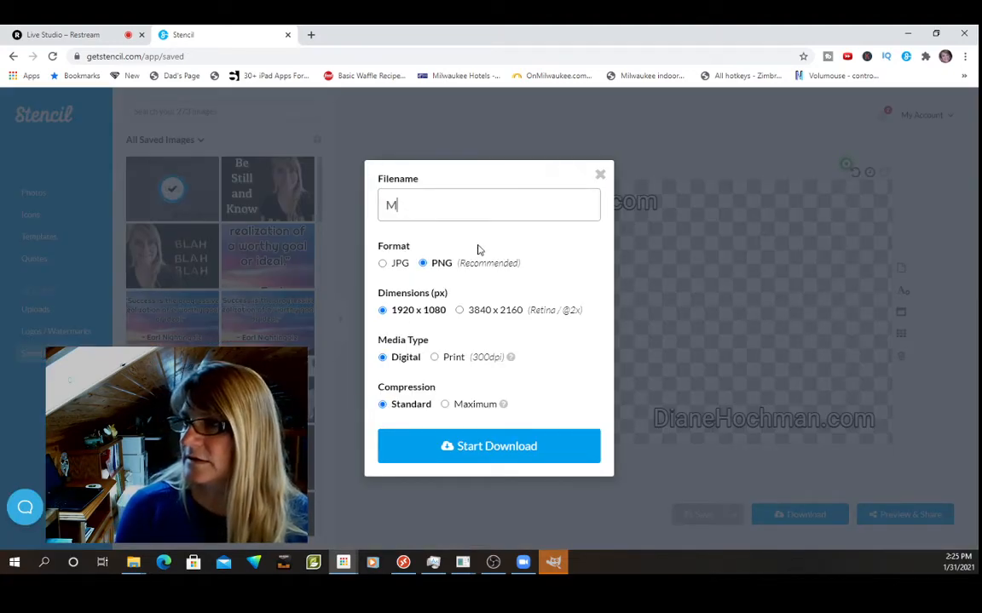
{"action": "type", "text": "e-Diane"}
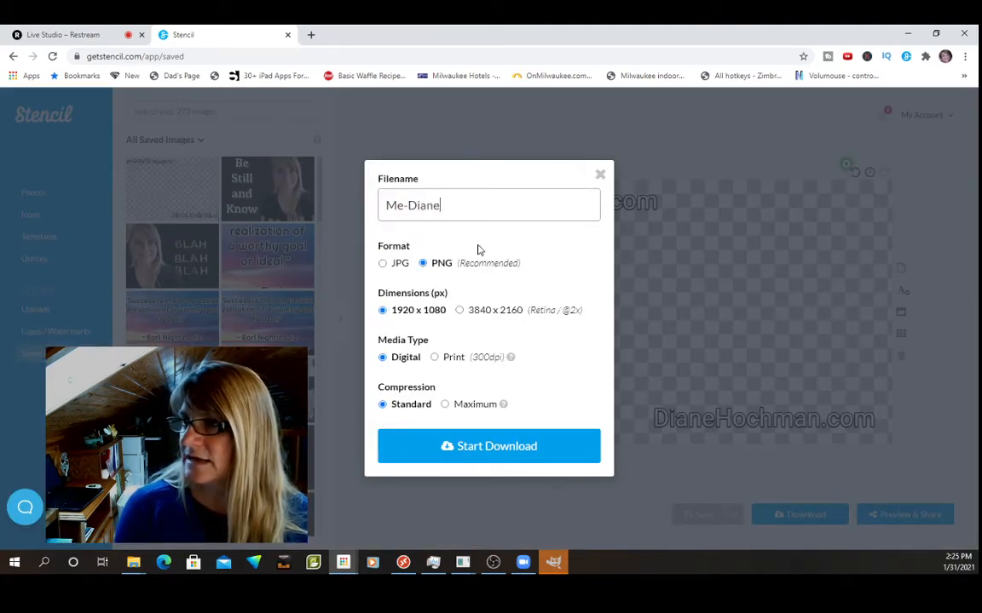
{"action": "type", "text": "-overlay"}
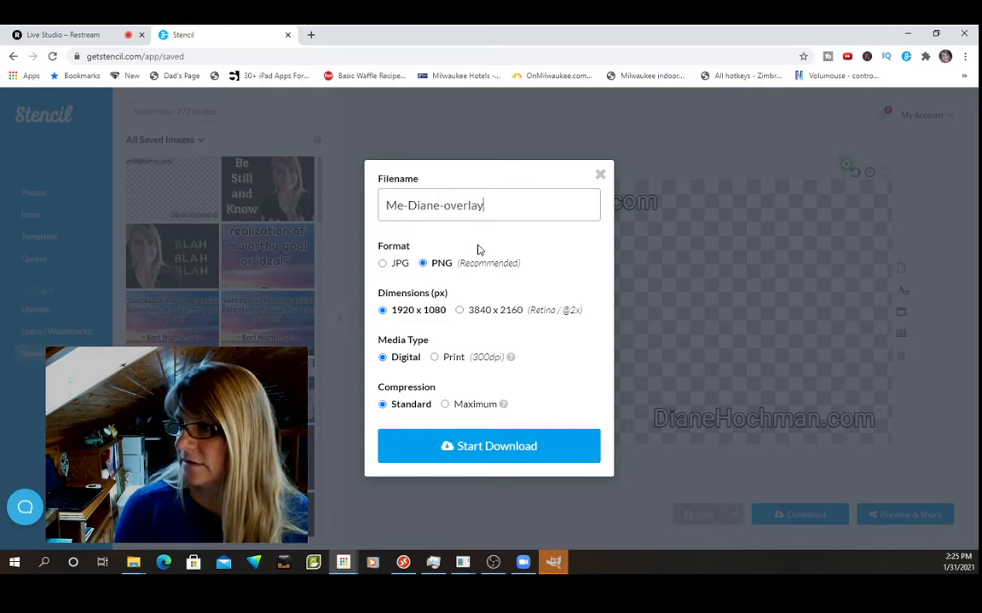
{"action": "key", "text": "Return"}
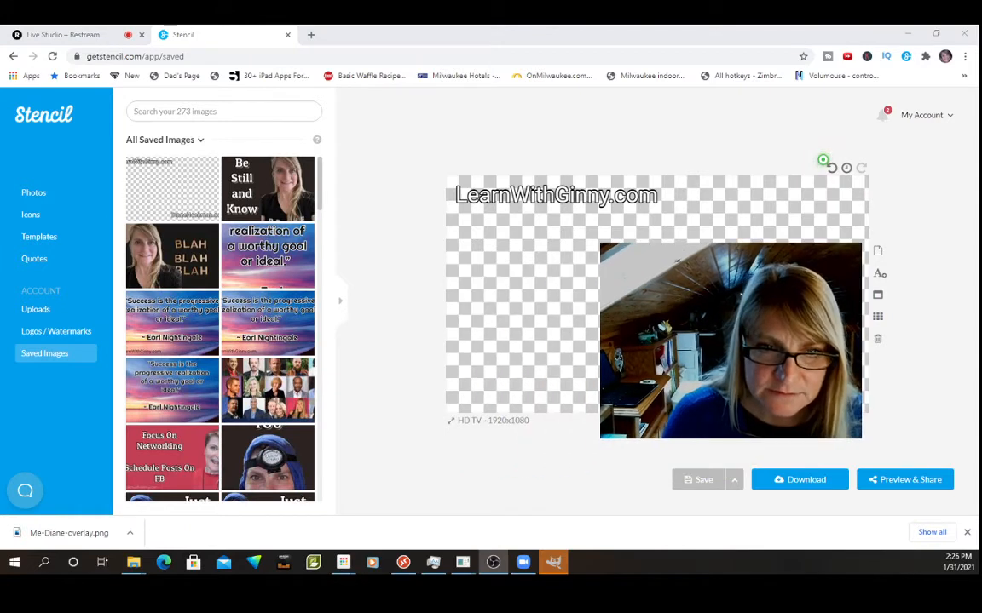
{"action": "left_click", "coordinate": [130, 534]}
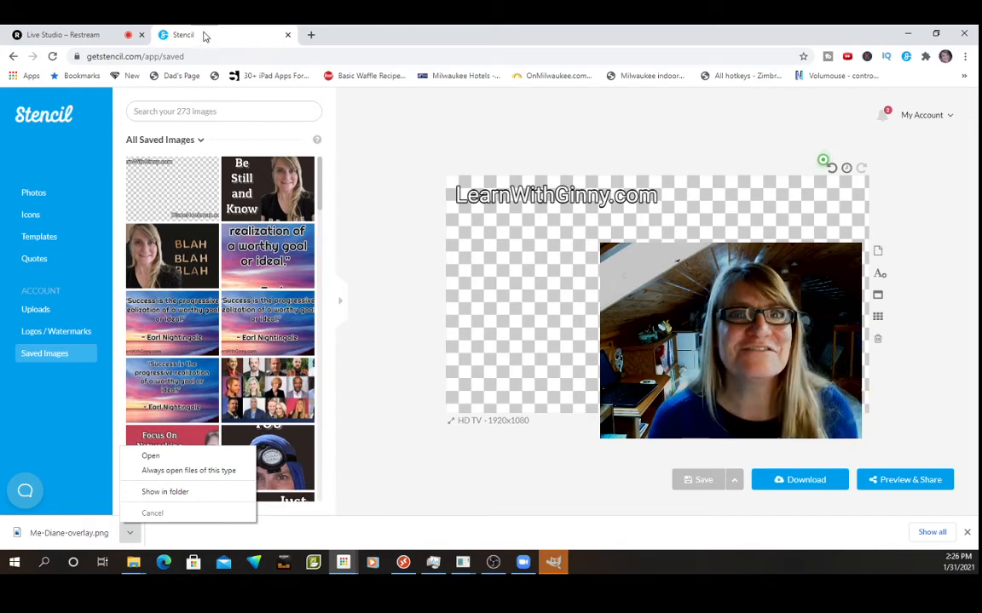
Switch to Restream Live Studio, upload the downloaded overlay PNG as a new overlay and show it in the preview.
{"action": "left_click", "coordinate": [79, 32]}
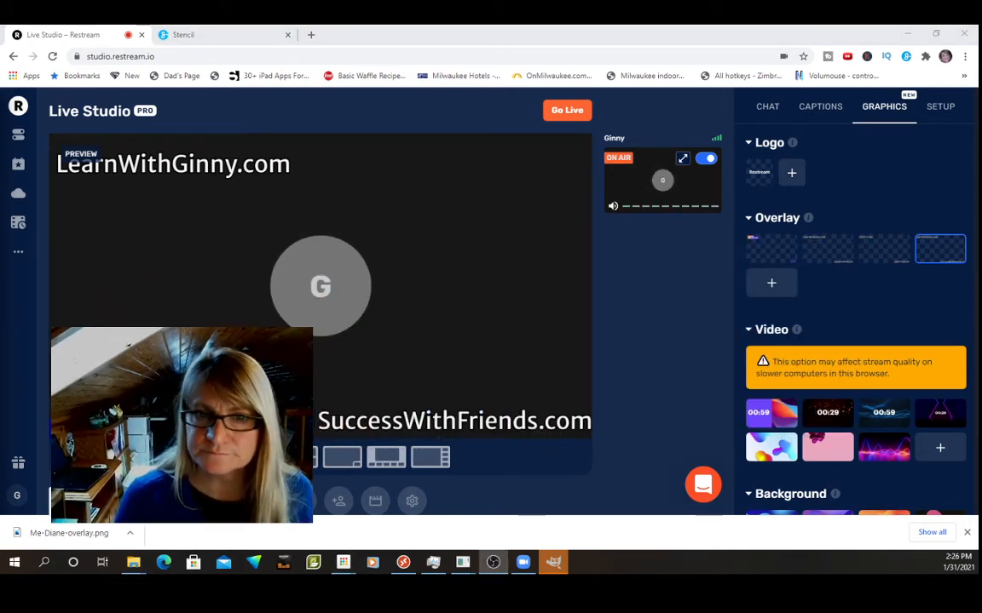
{"action": "left_click", "coordinate": [772, 285]}
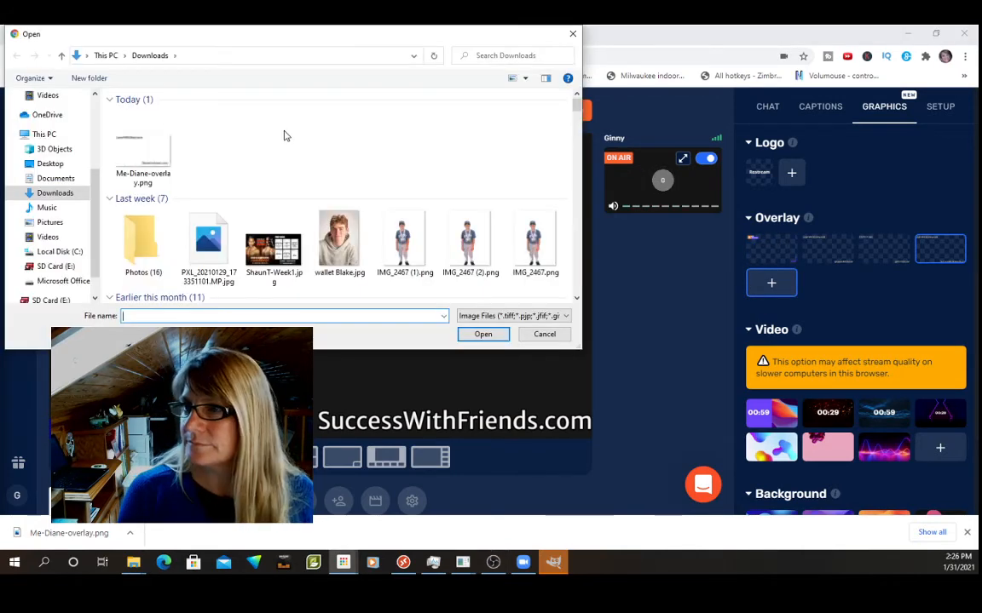
{"action": "left_click", "coordinate": [143, 162]}
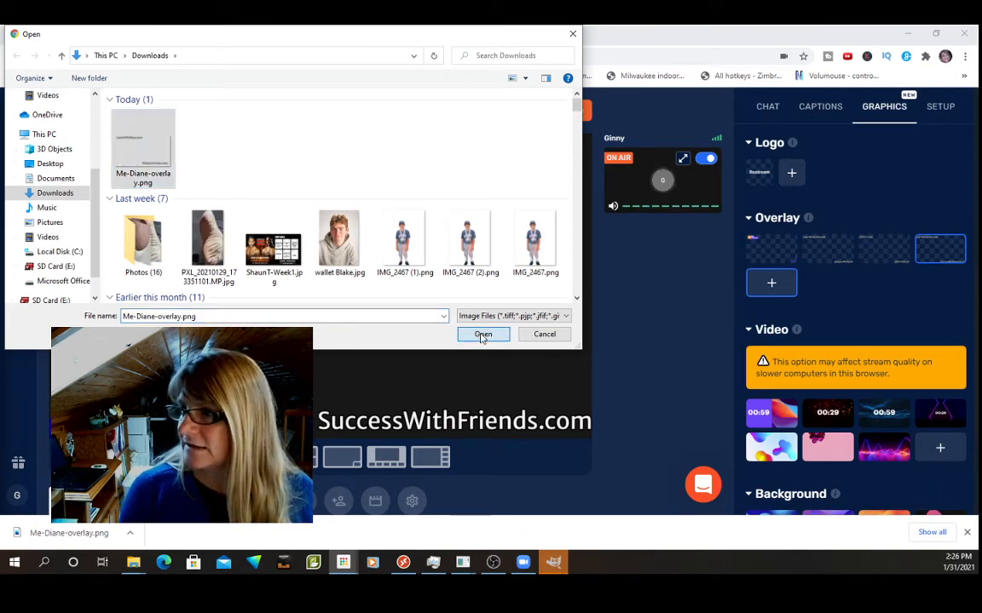
{"action": "left_click", "coordinate": [481, 334]}
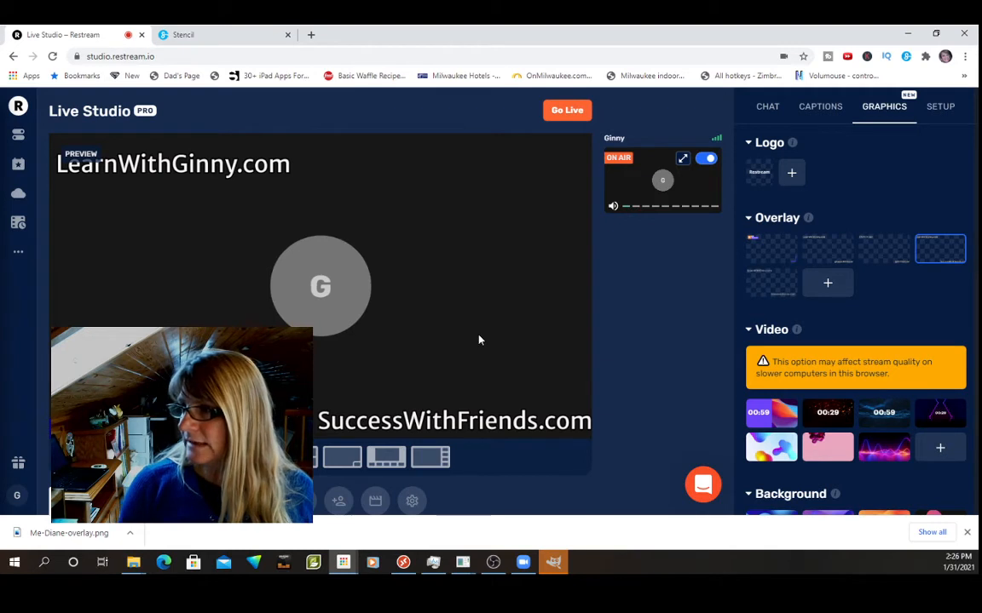
{"action": "left_click", "coordinate": [772, 286]}
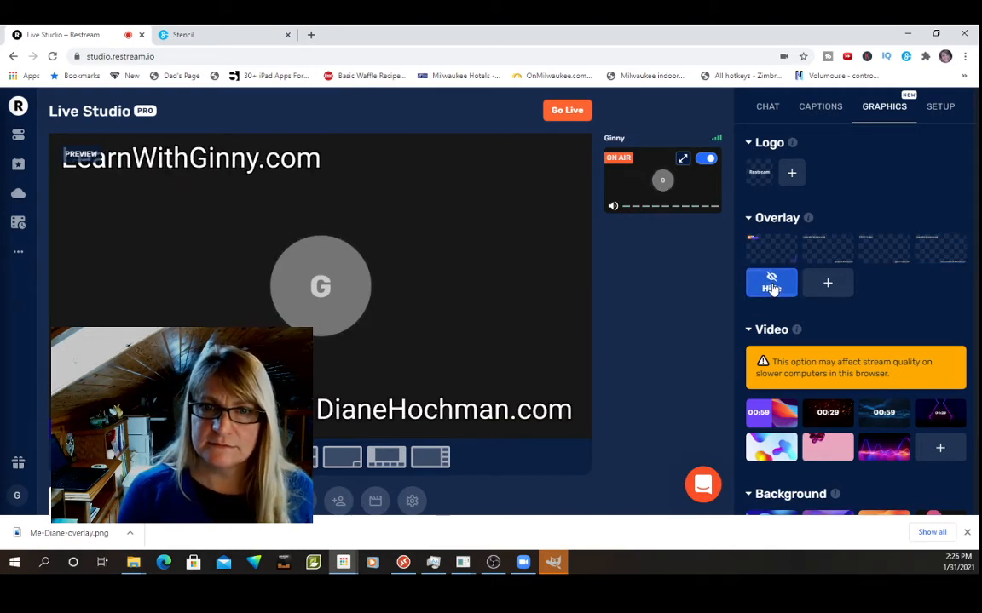